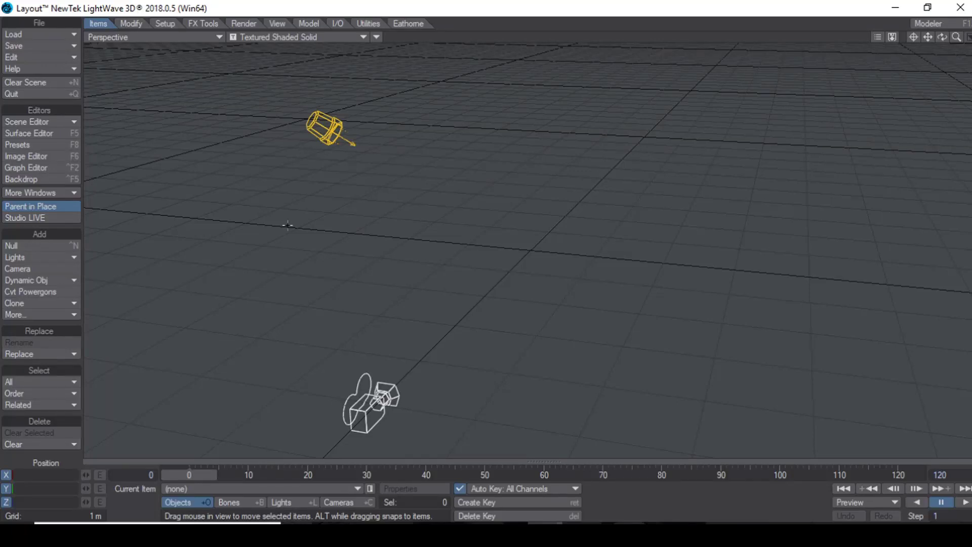
- Open the recent scene monk_default.lws
{"action": "left_click", "coordinate": [38, 35]}
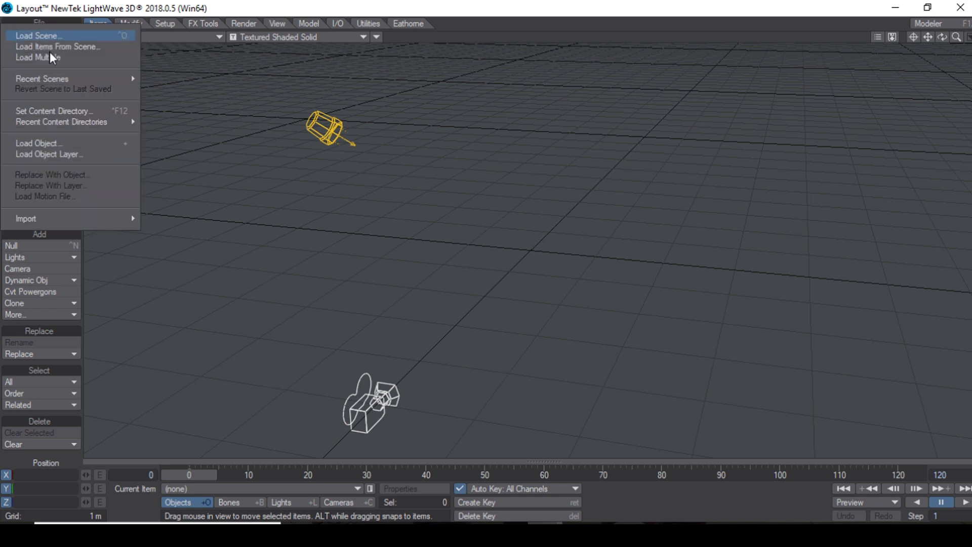
{"action": "mouse_move", "coordinate": [62, 78]}
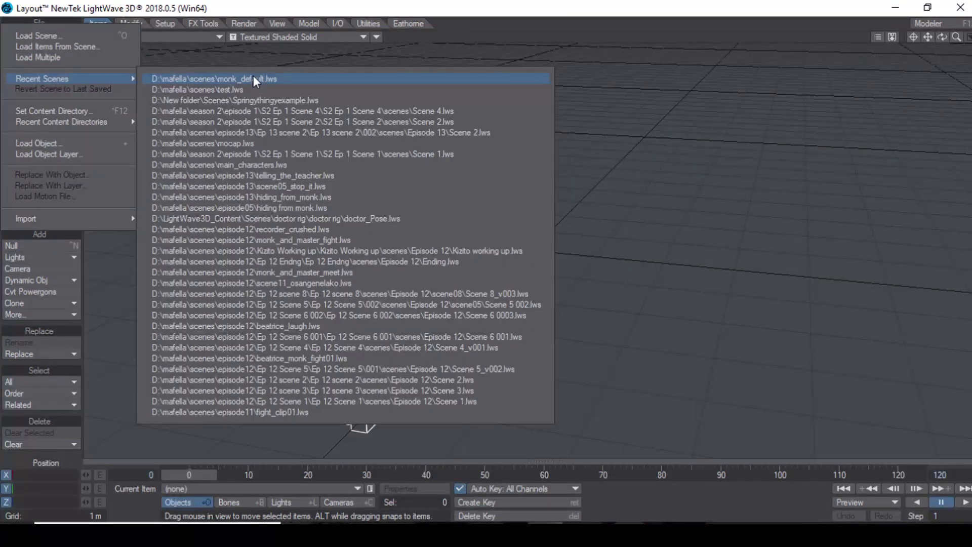
{"action": "left_click", "coordinate": [253, 79]}
{"action": "left_click", "coordinate": [757, 187]}
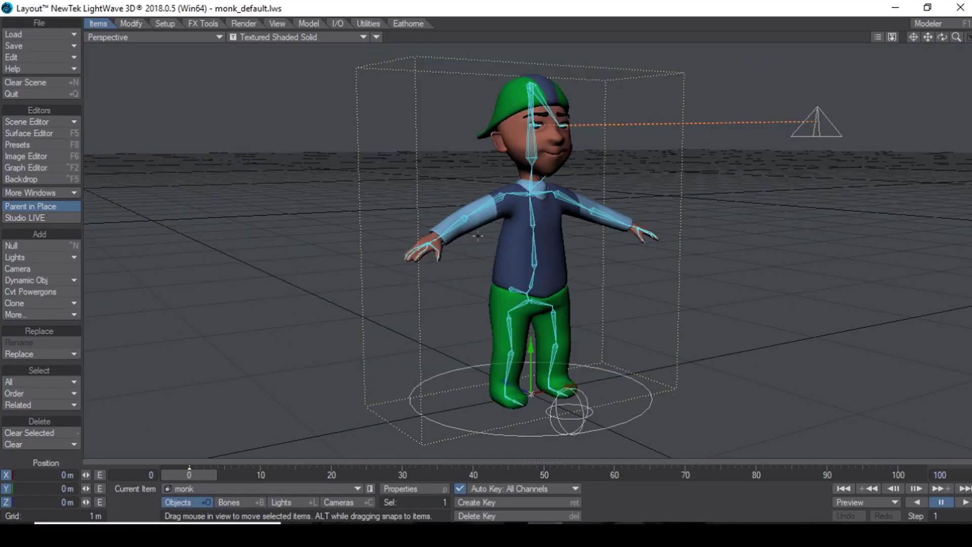
- Apply the walking motion mateyo_walk_offset to the monk with Loop set to 5 using the IKB Motion Loader
{"action": "key", "text": "F4"}
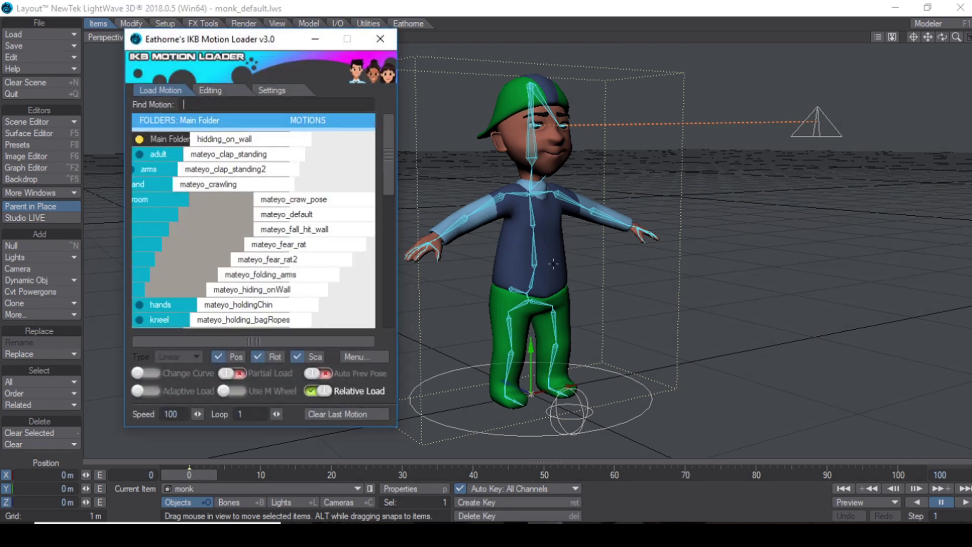
{"action": "left_click_drag", "start_coordinate": [390, 157], "coordinate": [391, 125]}
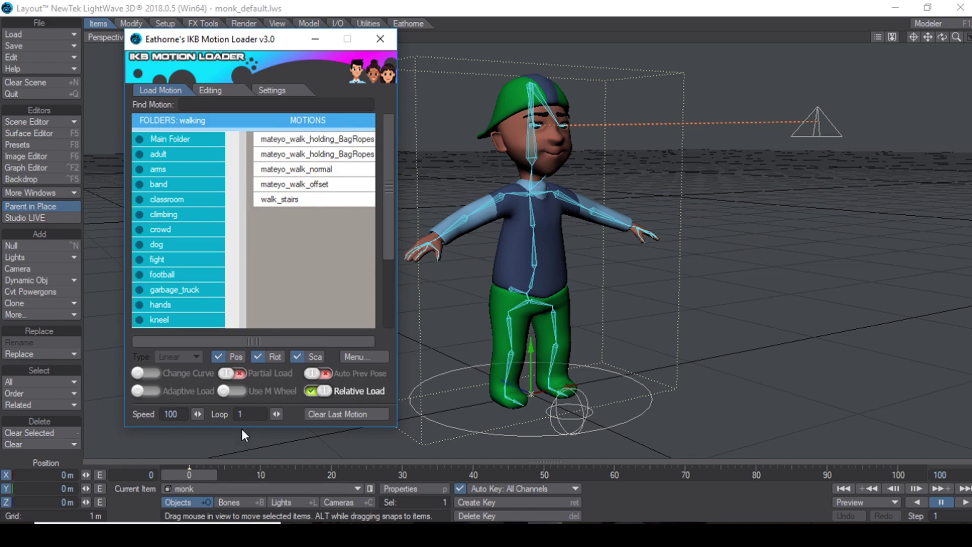
{"action": "left_click", "coordinate": [242, 414]}
{"action": "type", "text": "5"}
{"action": "left_click", "coordinate": [328, 187]}
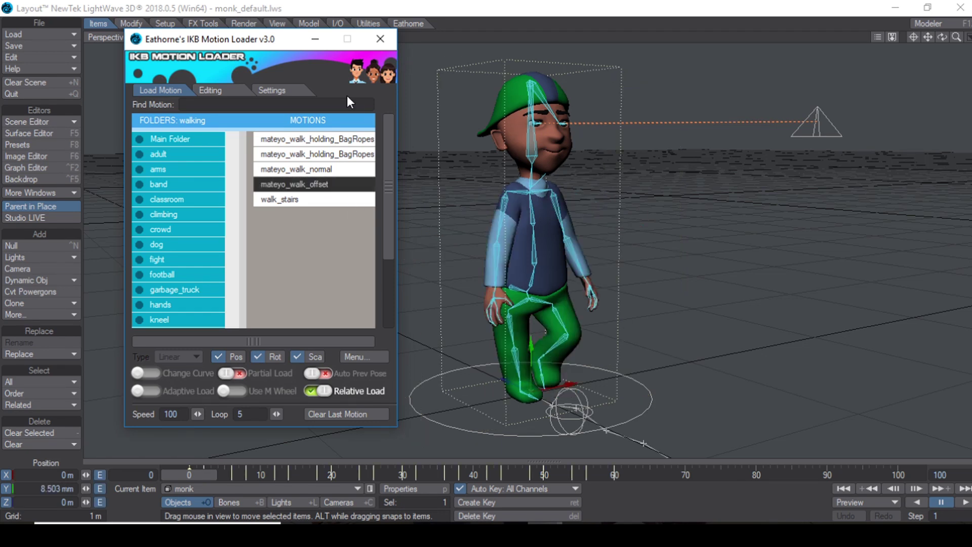
{"action": "left_click", "coordinate": [380, 38]}
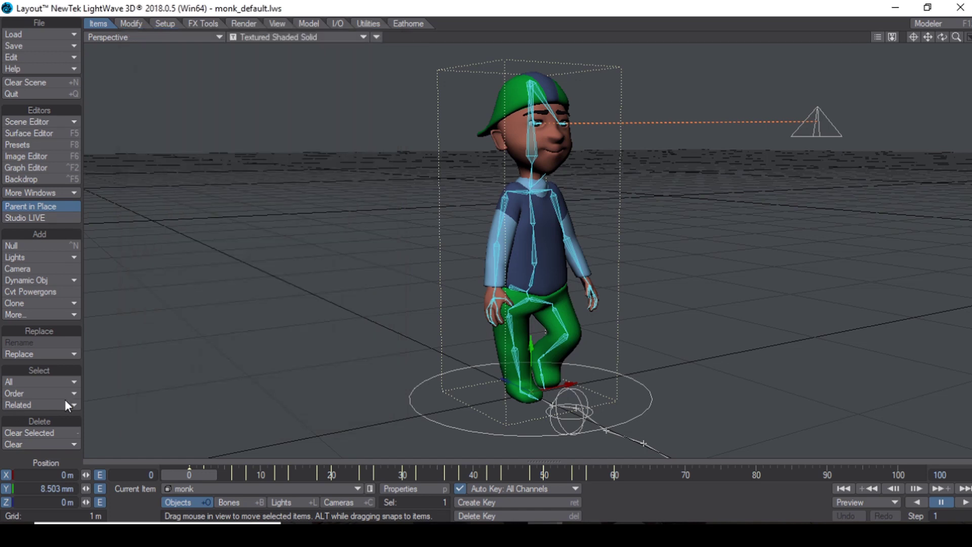
- Remove the IKB Motion Loader from the scene's master plugins
{"action": "left_click", "coordinate": [368, 23]}
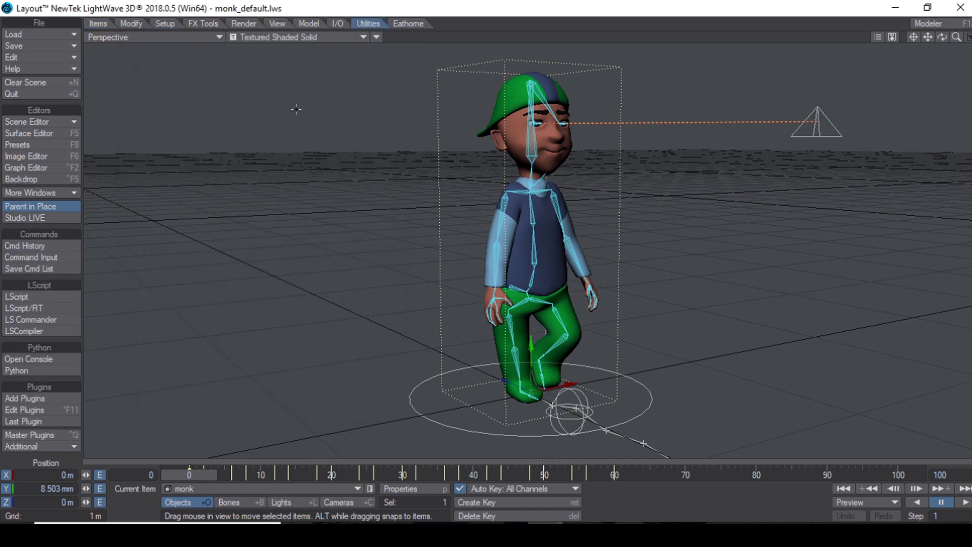
{"action": "left_click", "coordinate": [28, 436]}
{"action": "right_click", "coordinate": [174, 219]}
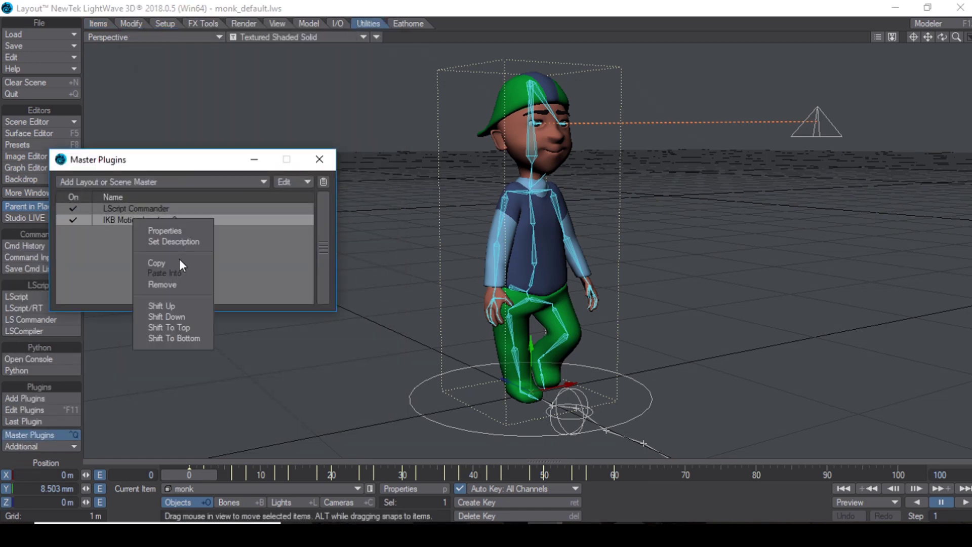
{"action": "left_click", "coordinate": [174, 285]}
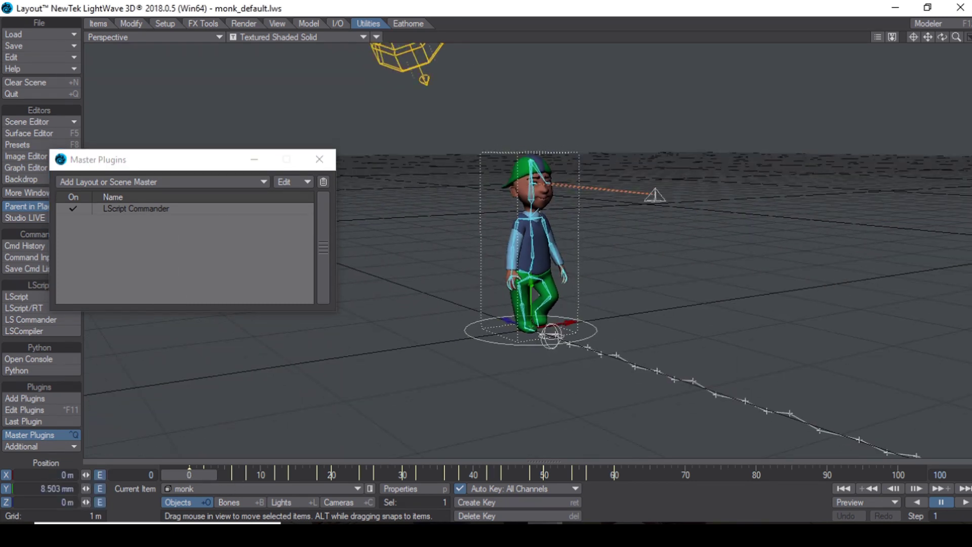
{"action": "mouse_move", "coordinate": [190, 476]}
{"action": "left_mouse_down"}
{"action": "mouse_move", "coordinate": [614, 474]}
{"action": "mouse_move", "coordinate": [190, 475]}
{"action": "left_mouse_up"}
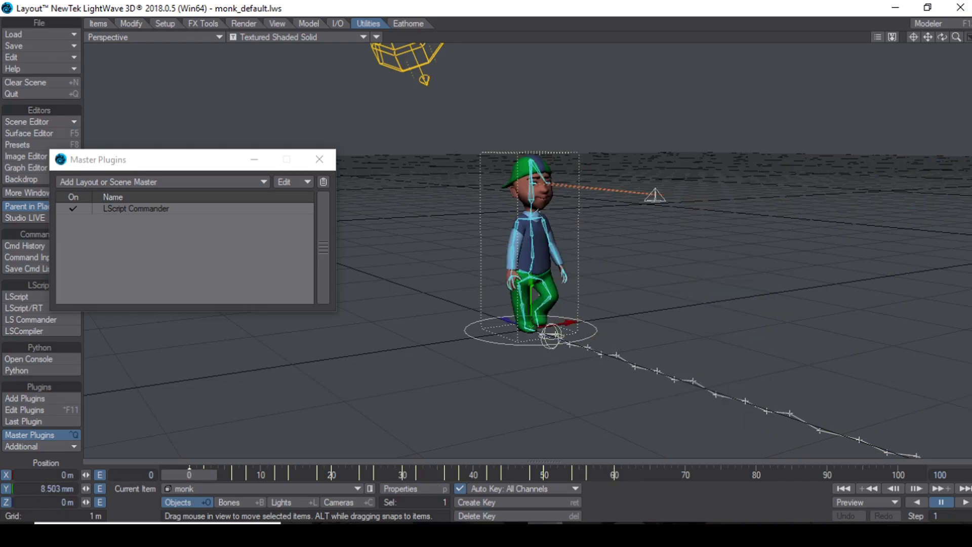
- Add the GL master plugin, open its GhettoLink Motion Layers window and preview the monk's walk on the timeline
{"action": "left_click", "coordinate": [197, 181]}
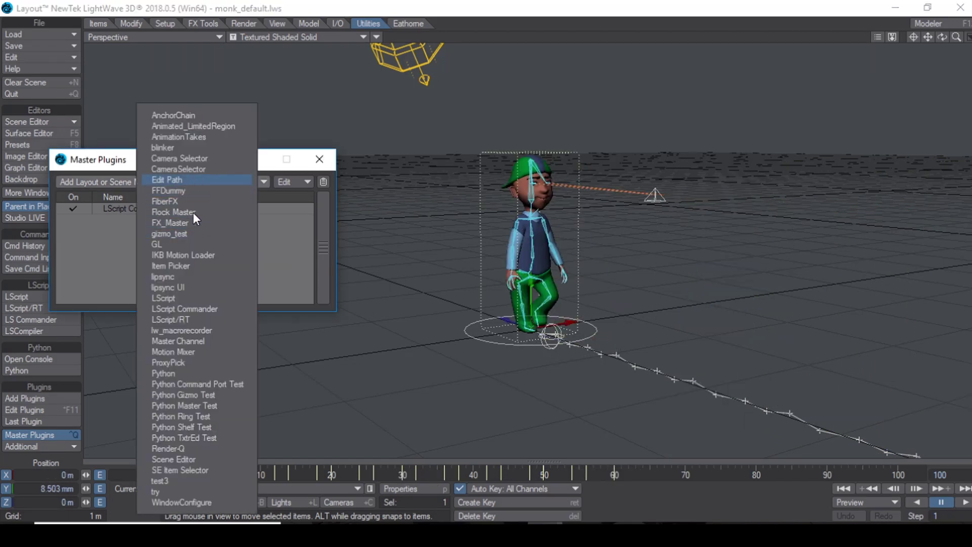
{"action": "left_click", "coordinate": [193, 243]}
{"action": "double_click", "coordinate": [156, 219]}
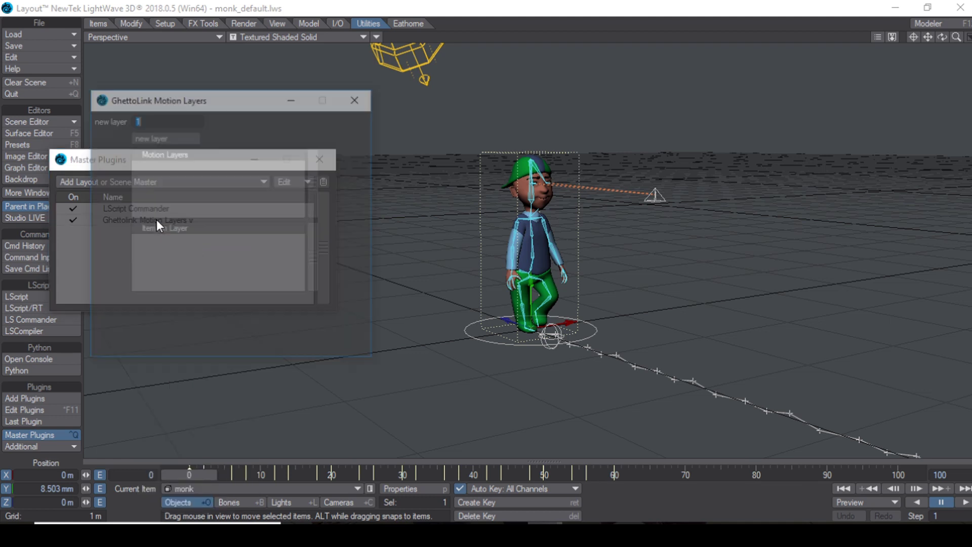
{"action": "left_click_drag", "start_coordinate": [220, 99], "coordinate": [215, 113]}
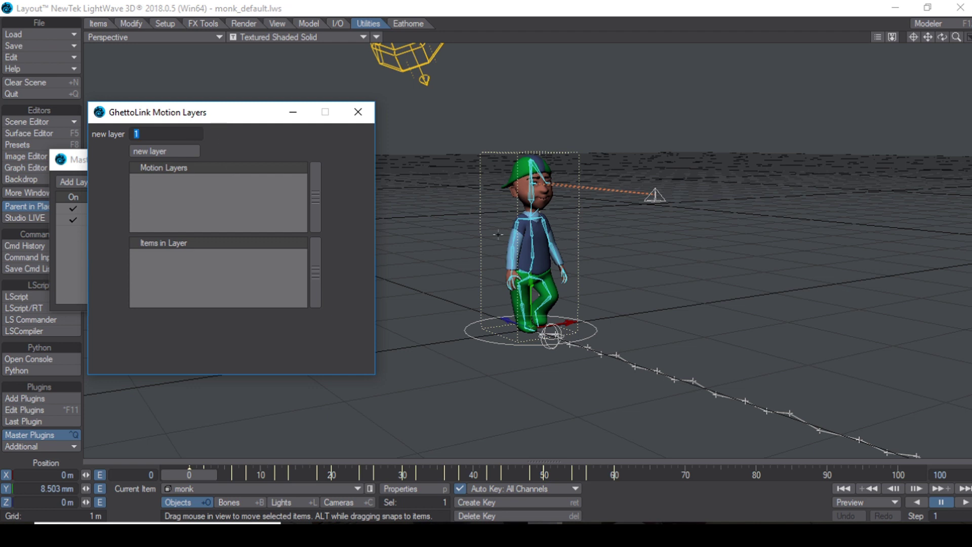
{"action": "mouse_move", "coordinate": [498, 234]}
{"action": "left_mouse_down", "text": "ctrl+alt"}
{"action": "mouse_move", "coordinate": [511, 234]}
{"action": "mouse_move", "coordinate": [481, 234]}
{"action": "left_mouse_up", "text": "ctrl+alt"}
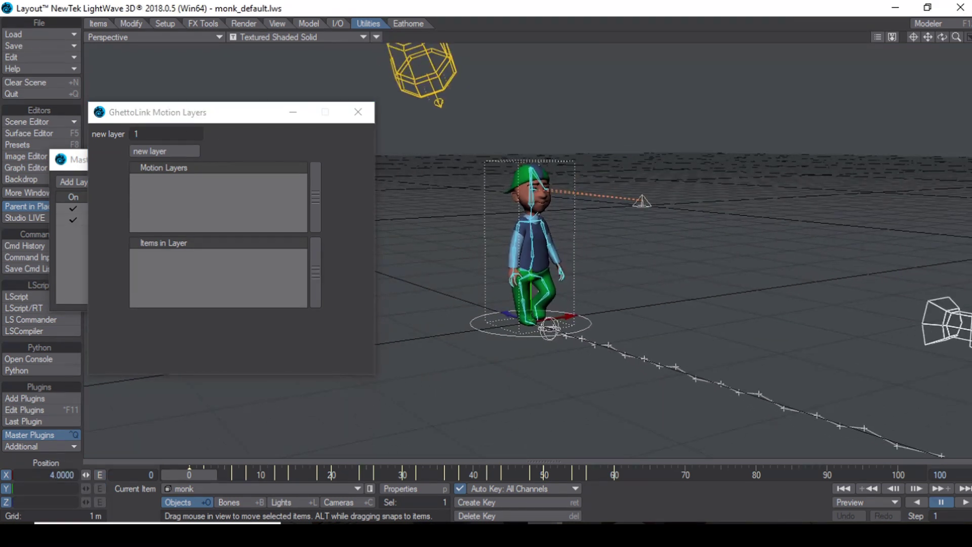
{"action": "left_click_drag", "start_coordinate": [489, 286], "coordinate": [485, 286], "text": "ctrl+alt"}
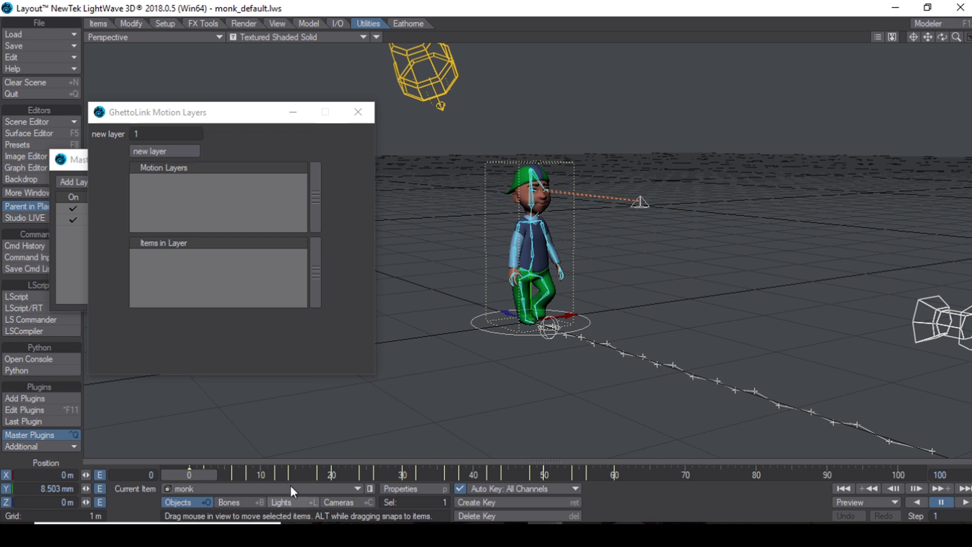
{"action": "mouse_move", "coordinate": [195, 472]}
{"action": "left_mouse_down"}
{"action": "mouse_move", "coordinate": [572, 474]}
{"action": "mouse_move", "coordinate": [189, 475]}
{"action": "left_mouse_up"}
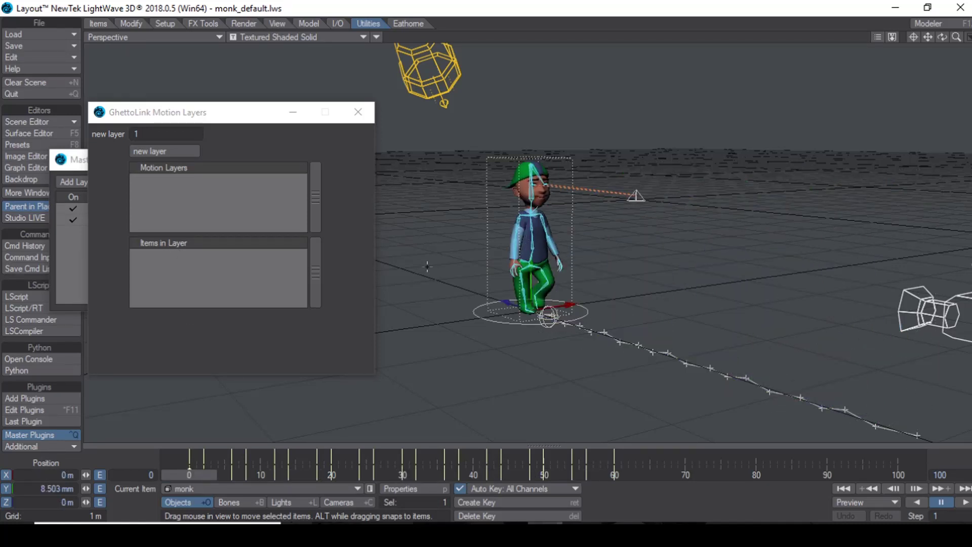
- Create motion layer 1 from the monk's walk and list the items it contains
{"action": "left_click", "coordinate": [166, 150]}
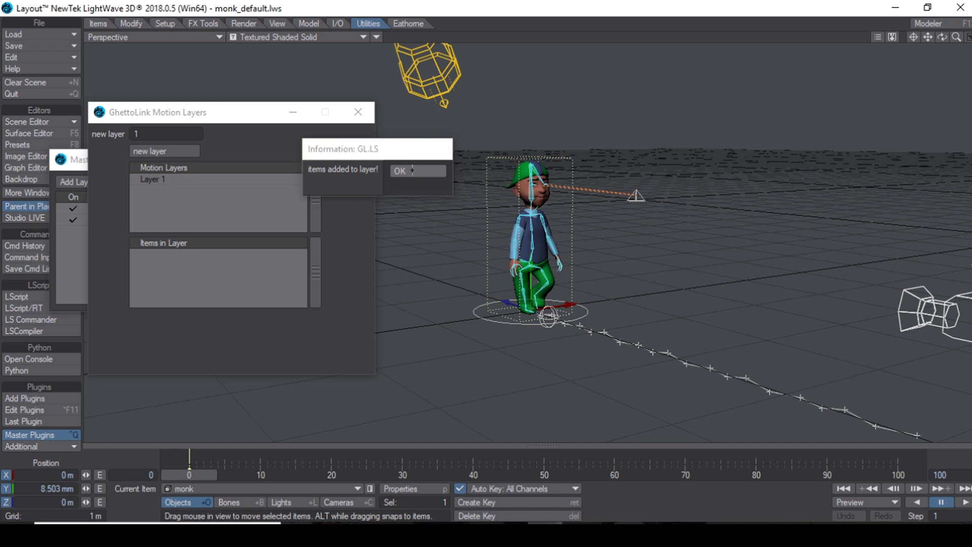
{"action": "left_click", "coordinate": [411, 170]}
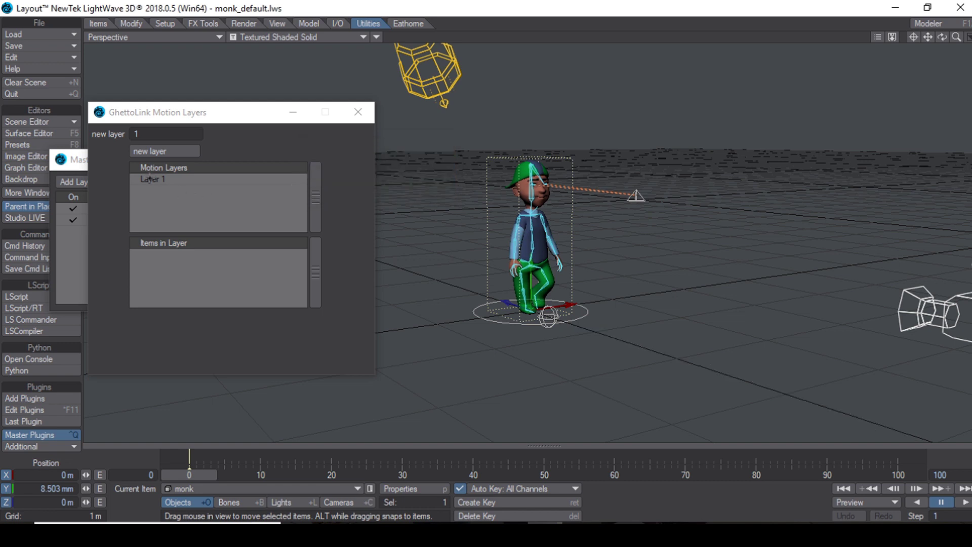
{"action": "left_click", "coordinate": [151, 180]}
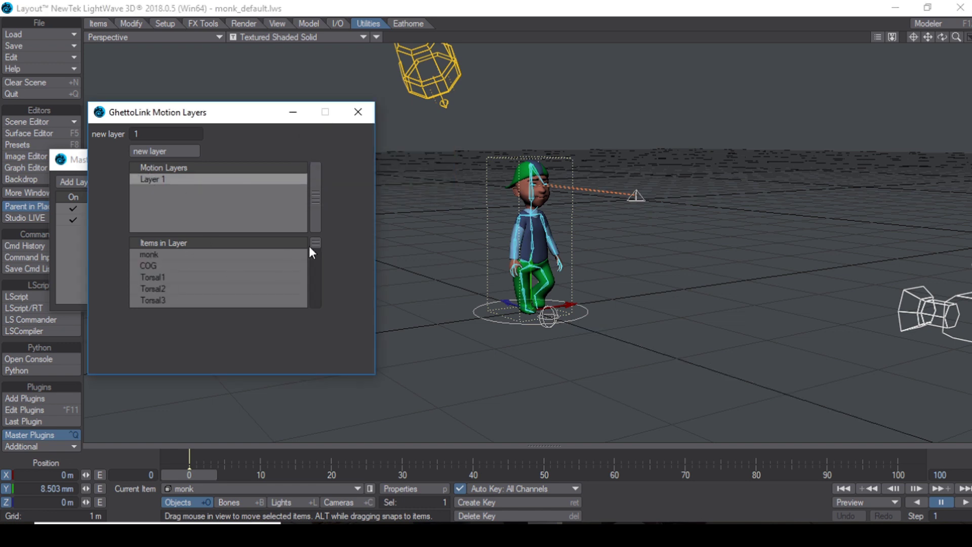
{"action": "mouse_move", "coordinate": [313, 245]}
{"action": "left_mouse_down"}
{"action": "mouse_move", "coordinate": [313, 264]}
{"action": "mouse_move", "coordinate": [318, 237]}
{"action": "left_mouse_up"}
- Rotate the Torsal3 bone to a 25° pitch at frame 20 and check the pose
{"action": "left_click_drag", "start_coordinate": [204, 476], "coordinate": [332, 476]}
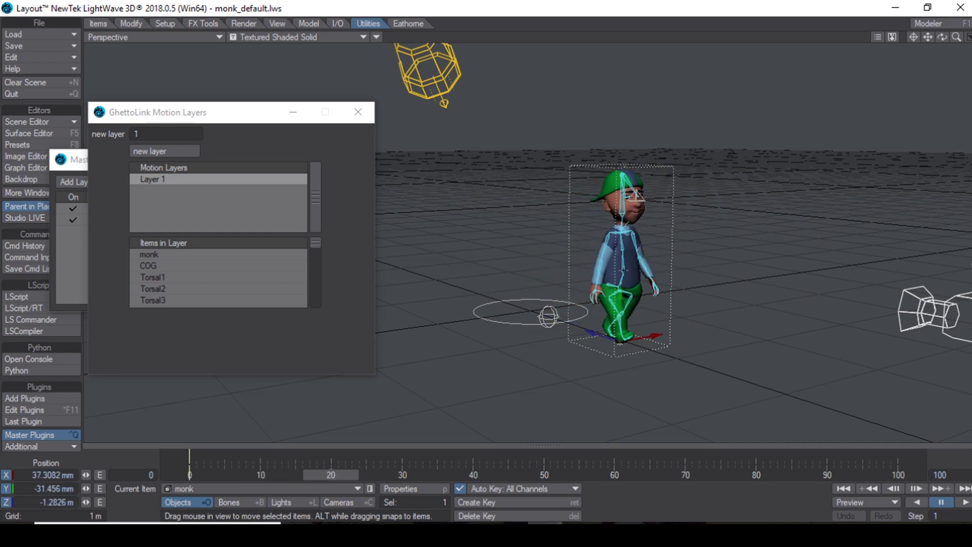
{"action": "key", "text": "shift+b"}
{"action": "key", "text": "y"}
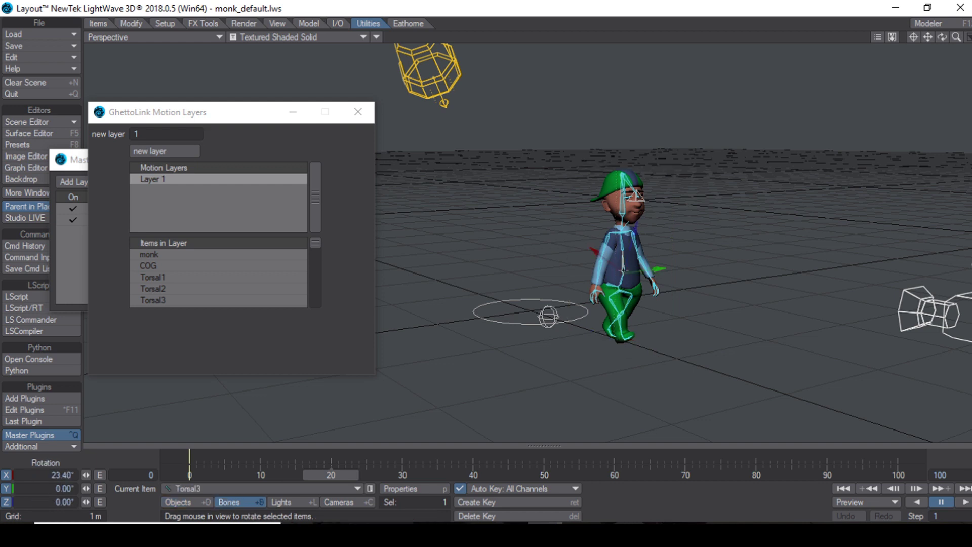
{"action": "left_click_drag", "start_coordinate": [673, 283], "coordinate": [536, 191], "text": "alt"}
{"action": "mouse_move", "coordinate": [326, 475]}
{"action": "left_mouse_down"}
{"action": "mouse_move", "coordinate": [196, 475]}
{"action": "mouse_move", "coordinate": [331, 475]}
{"action": "left_mouse_up"}
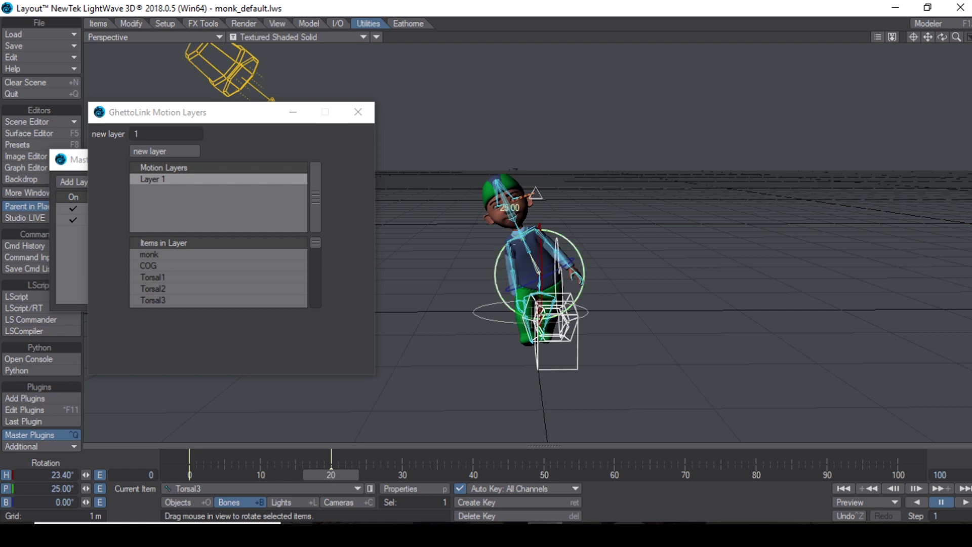
- Rotate the Right_Upper_Hand bone to a pitch of about -42° at frame 20 and check the arm during the walk
{"action": "left_click", "coordinate": [498, 249]}
{"action": "left_click_drag", "start_coordinate": [464, 233], "coordinate": [461, 283]}
{"action": "left_click_drag", "start_coordinate": [330, 475], "coordinate": [380, 475]}
{"action": "left_click_drag", "start_coordinate": [428, 346], "coordinate": [521, 347], "text": "alt"}
{"action": "left_click_drag", "start_coordinate": [476, 81], "coordinate": [487, 80], "text": "alt"}
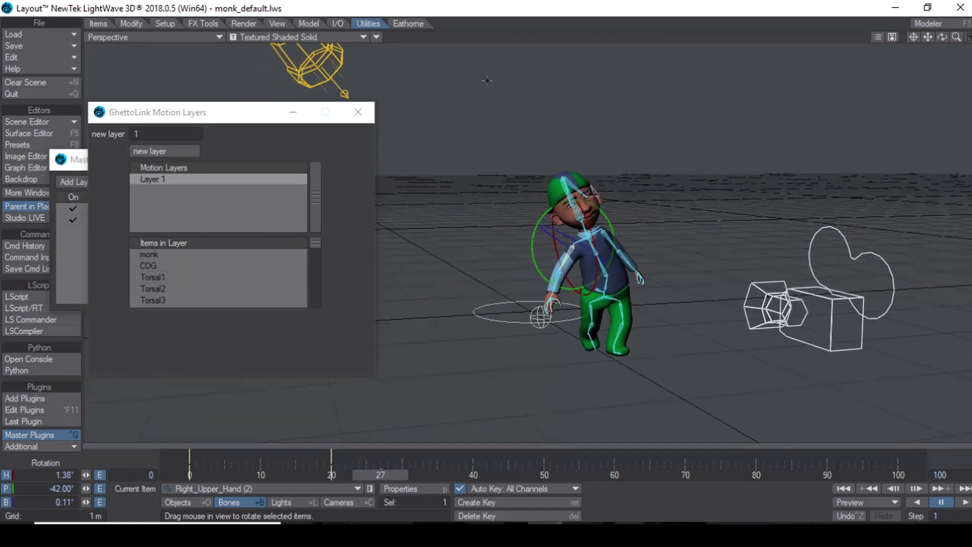
- Hide the bones in the viewport and preview the layered walk up to frame 33, with the light selected instead of a bone
{"action": "left_click", "coordinate": [376, 36]}
{"action": "left_click", "coordinate": [374, 48]}
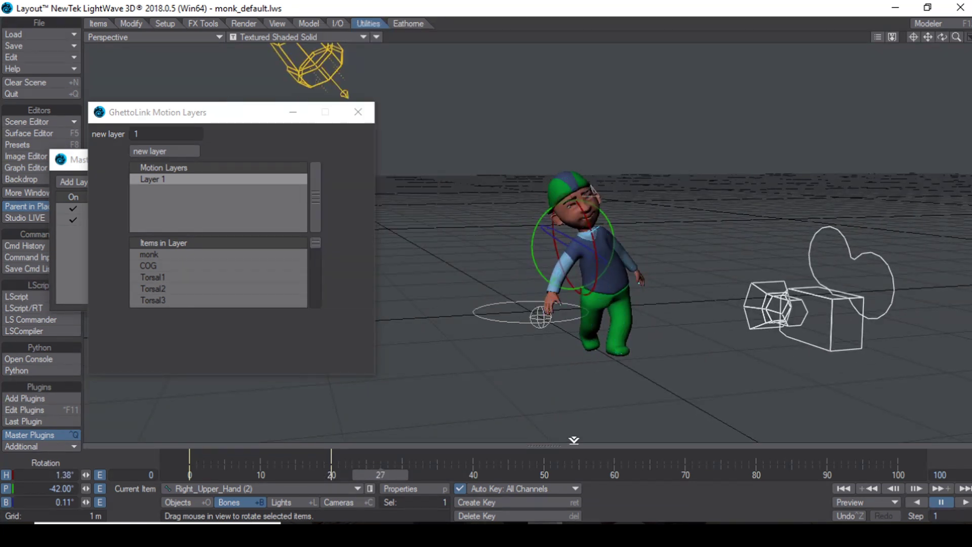
{"action": "left_click_drag", "start_coordinate": [372, 478], "coordinate": [423, 478]}
{"action": "left_click", "coordinate": [279, 502]}
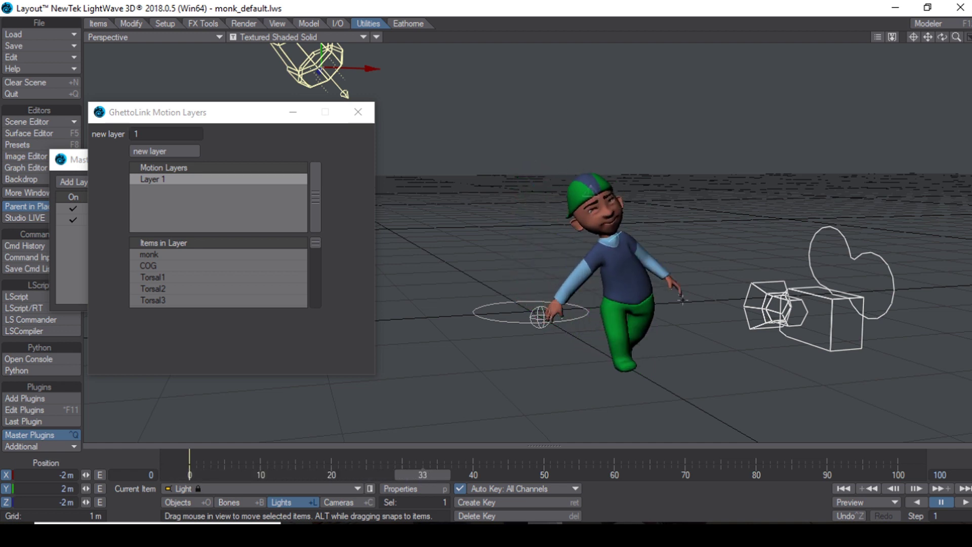
- Create motion layer 2 from the monk's torso and arm adjustments
{"action": "left_click", "coordinate": [599, 260]}
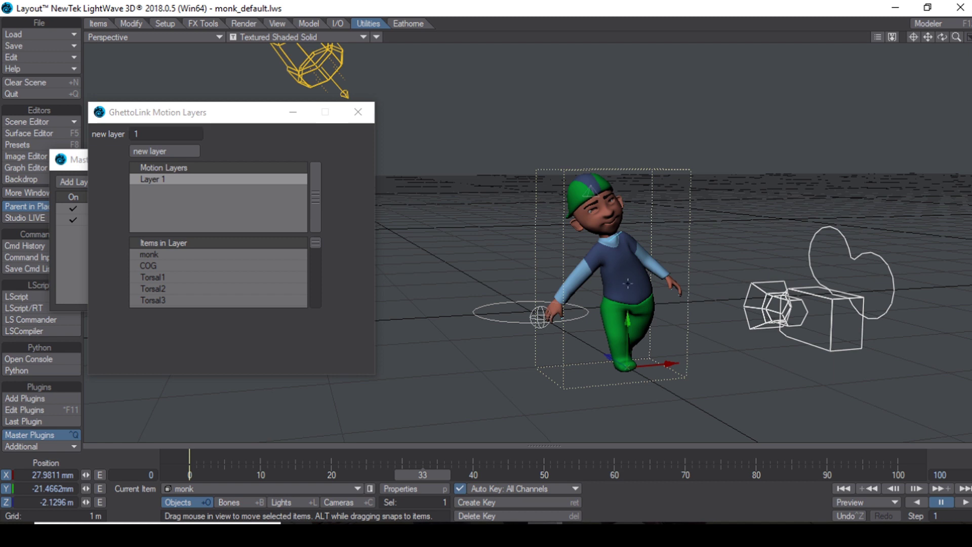
{"action": "key", "text": "shift+b"}
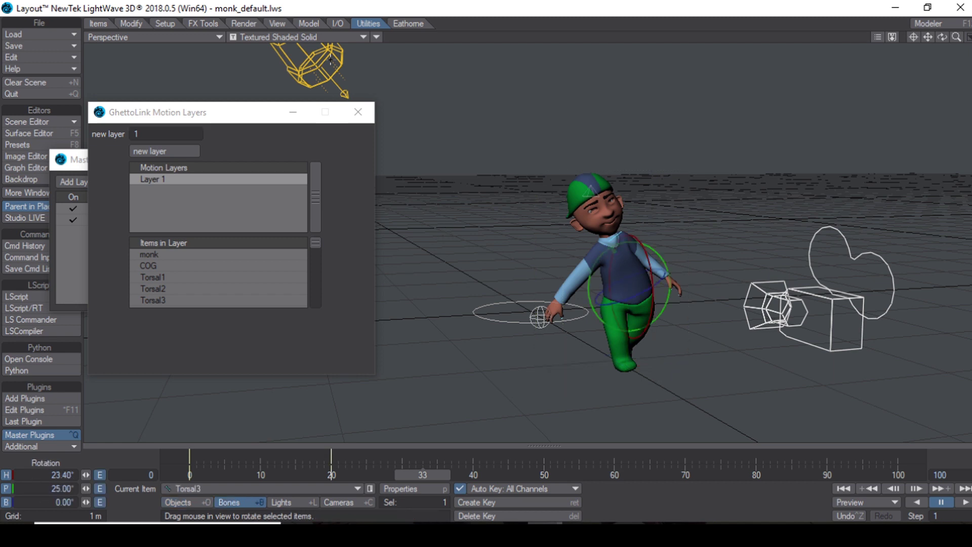
{"action": "left_click", "coordinate": [143, 131]}
{"action": "key", "text": "BackSpace"}
{"action": "type", "text": "2"}
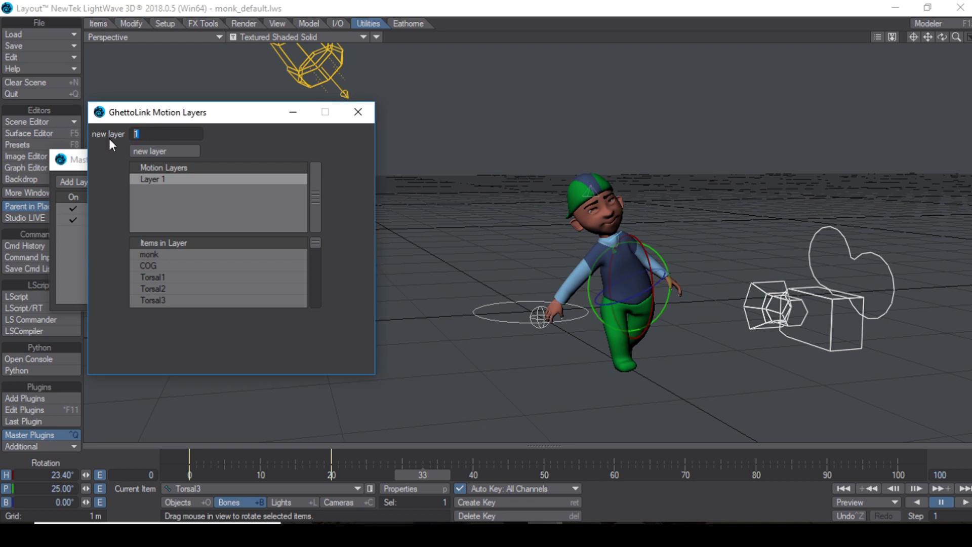
{"action": "left_click", "coordinate": [165, 151]}
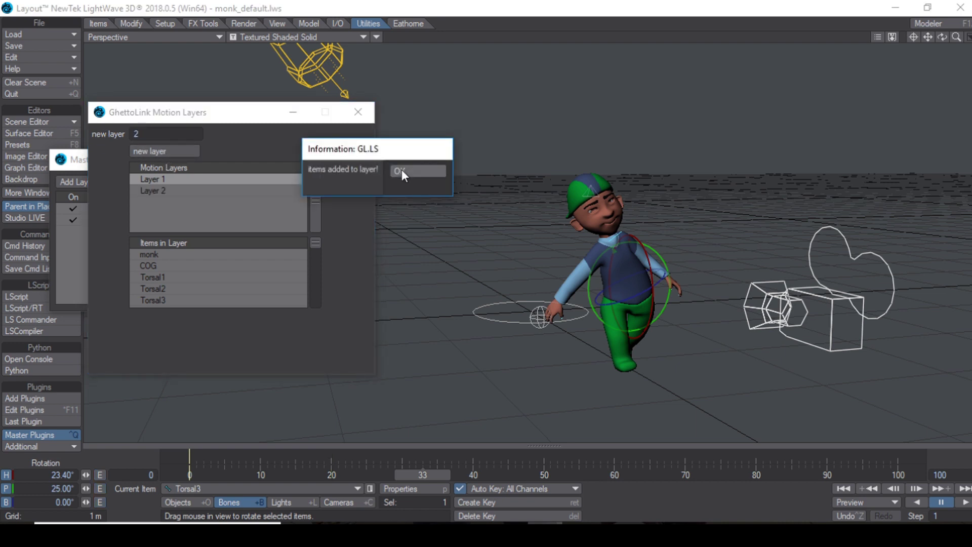
{"action": "left_click", "coordinate": [402, 170]}
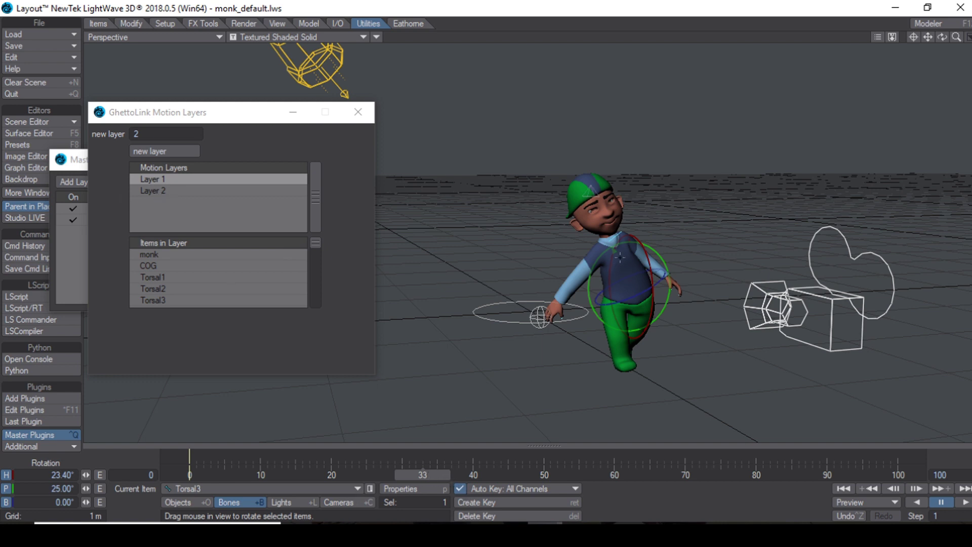
- Show the bones again and rotate the Left_Upper_Hand bone to a pitch of about -54° at frame 31
{"action": "mouse_move", "coordinate": [433, 473]}
{"action": "left_mouse_down"}
{"action": "mouse_move", "coordinate": [192, 472]}
{"action": "mouse_move", "coordinate": [433, 473]}
{"action": "left_mouse_up"}
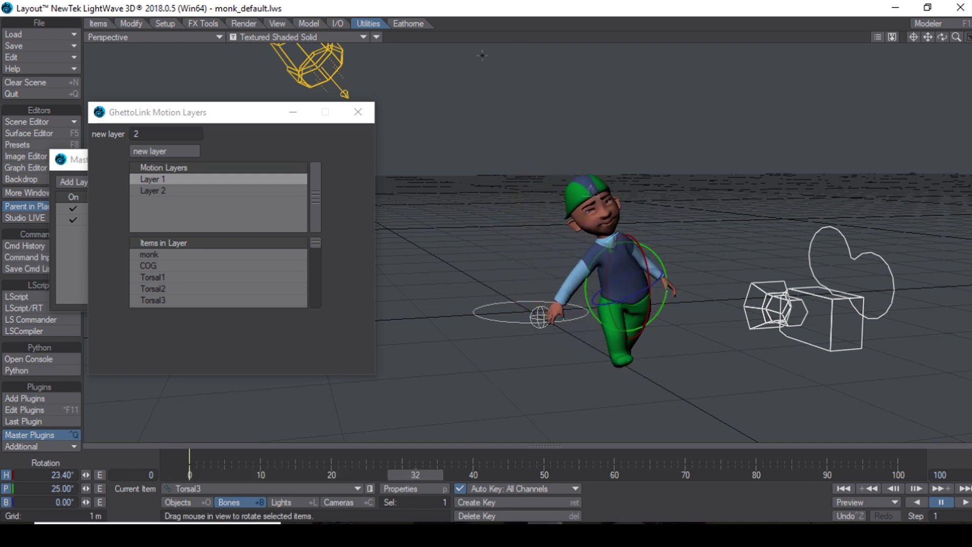
{"action": "left_click", "coordinate": [378, 37]}
{"action": "left_click", "coordinate": [377, 43]}
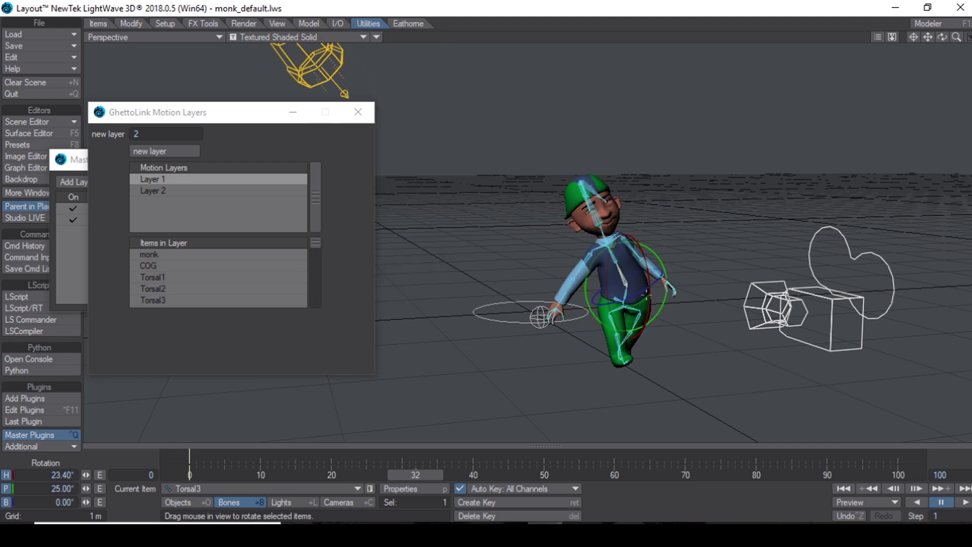
{"action": "left_click", "coordinate": [639, 253]}
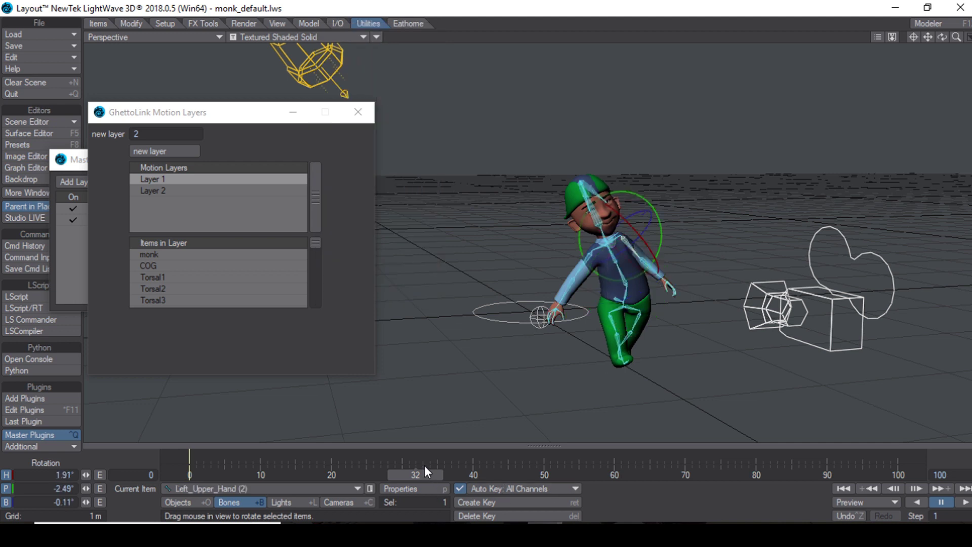
{"action": "mouse_move", "coordinate": [415, 474]}
{"action": "left_mouse_down"}
{"action": "mouse_move", "coordinate": [309, 474]}
{"action": "mouse_move", "coordinate": [409, 474]}
{"action": "left_mouse_up"}
{"action": "left_click_drag", "start_coordinate": [662, 285], "coordinate": [690, 228]}
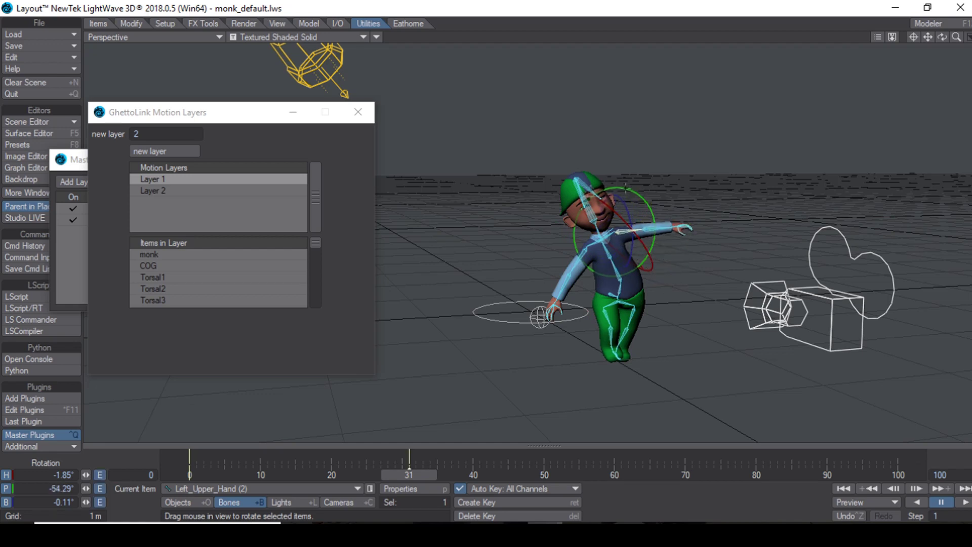
- Scrub the layered walk back to frame 0 and turn off Bone X-Ray in the perspective view
{"action": "left_click_drag", "start_coordinate": [407, 474], "coordinate": [189, 474]}
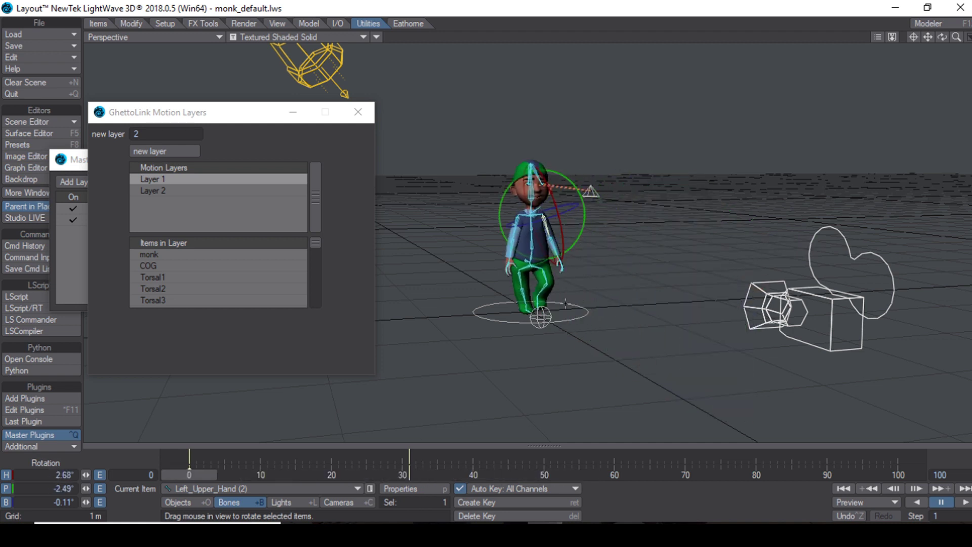
{"action": "left_click", "coordinate": [376, 36]}
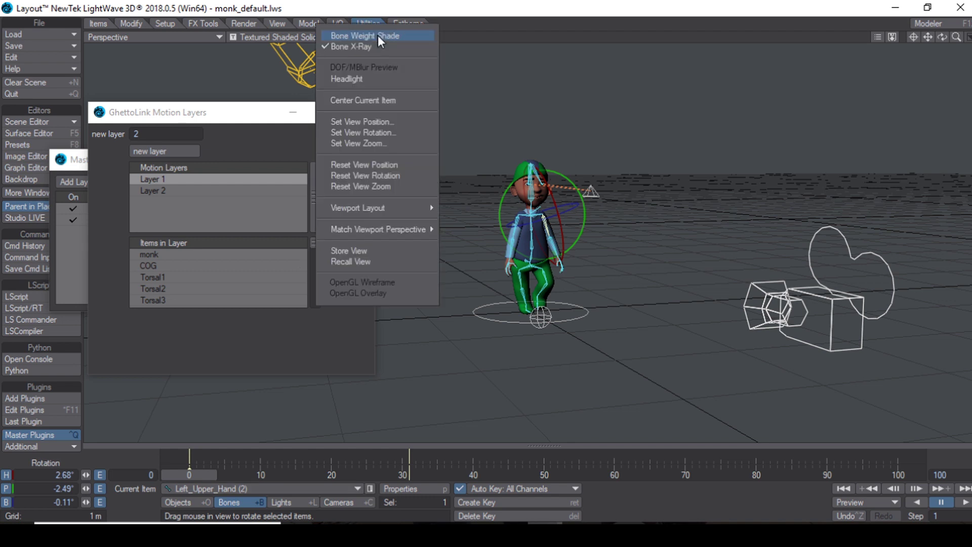
{"action": "left_click_drag", "start_coordinate": [430, 389], "coordinate": [471, 431], "text": "alt"}
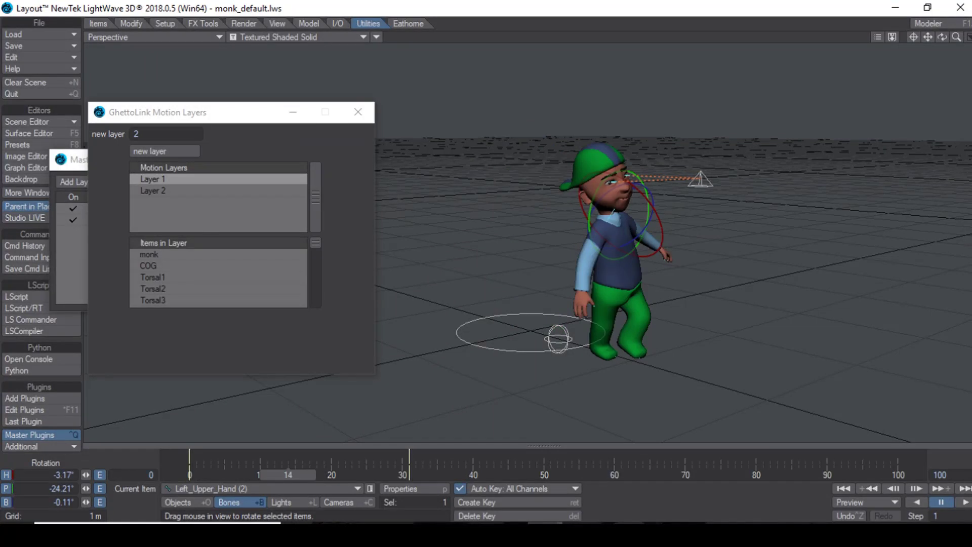
- Compare the items contained in motion Layer 1 and Layer 2, leaving Layer 1 selected
{"action": "left_click", "coordinate": [172, 193]}
{"action": "left_click", "coordinate": [175, 178]}
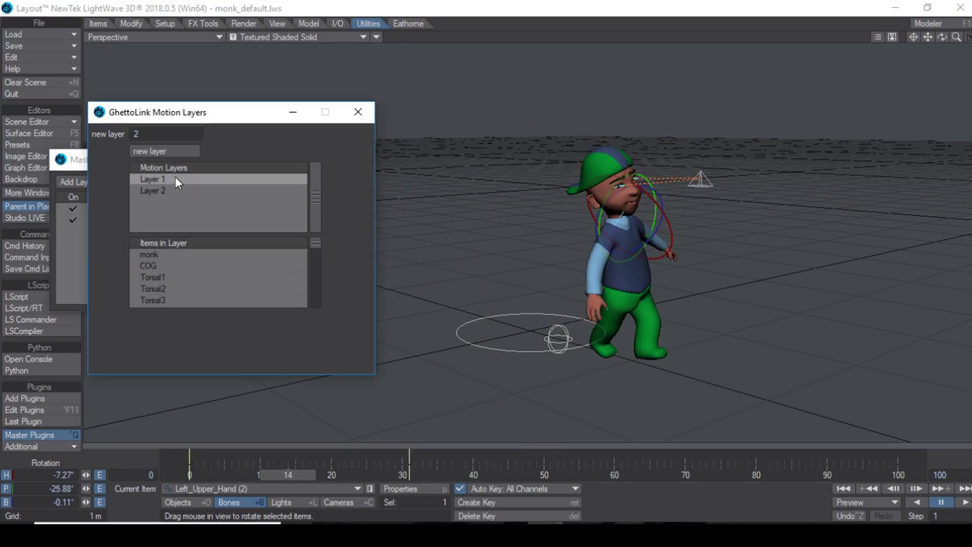
{"action": "left_click", "coordinate": [175, 190]}
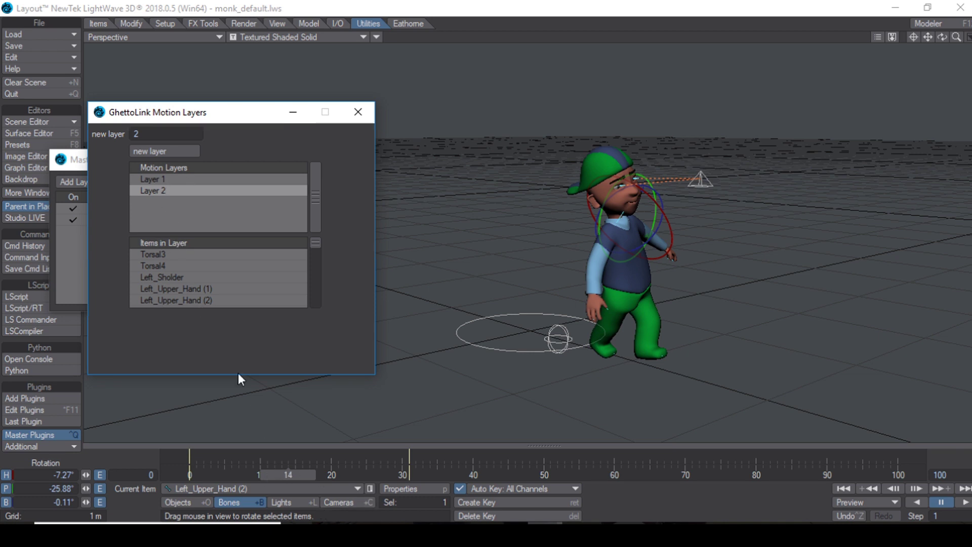
{"action": "left_click", "coordinate": [175, 180]}
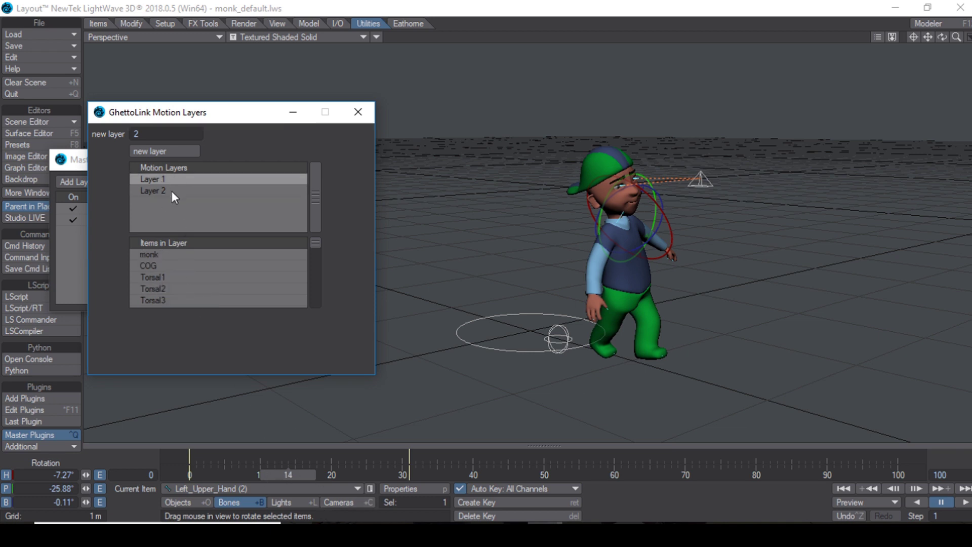
{"action": "left_click", "coordinate": [171, 190]}
{"action": "left_click", "coordinate": [172, 181]}
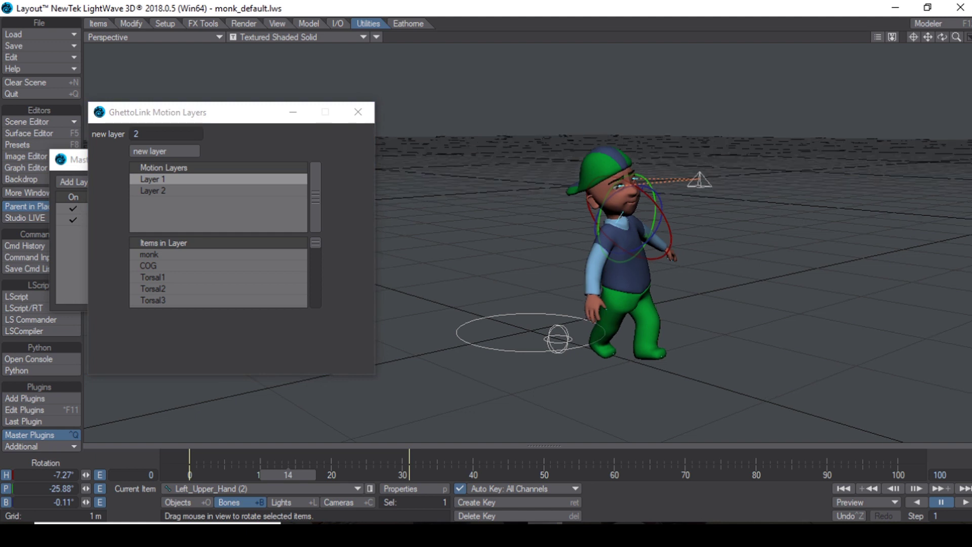
{"action": "left_click_drag", "start_coordinate": [850, 248], "coordinate": [779, 229], "text": "alt"}
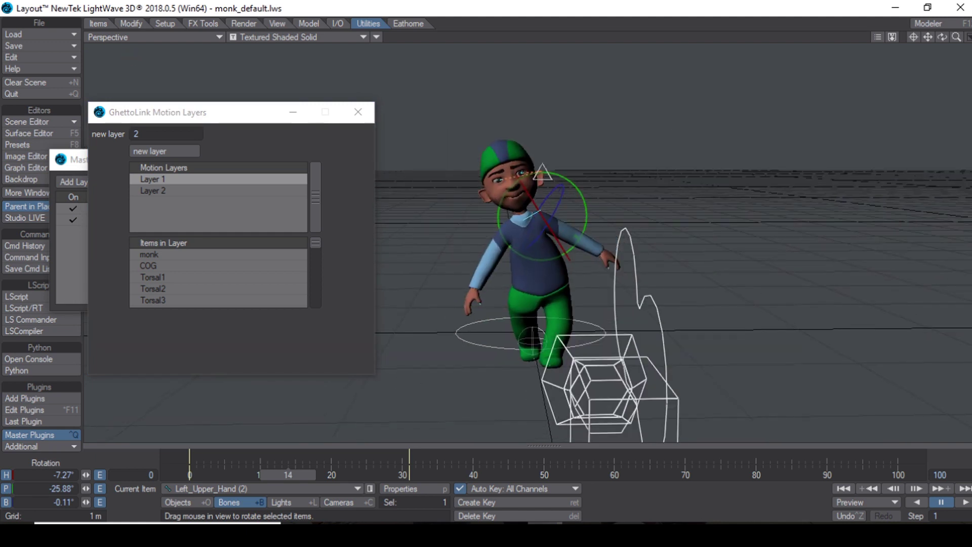
{"action": "left_click_drag", "start_coordinate": [669, 268], "coordinate": [754, 269], "text": "alt"}
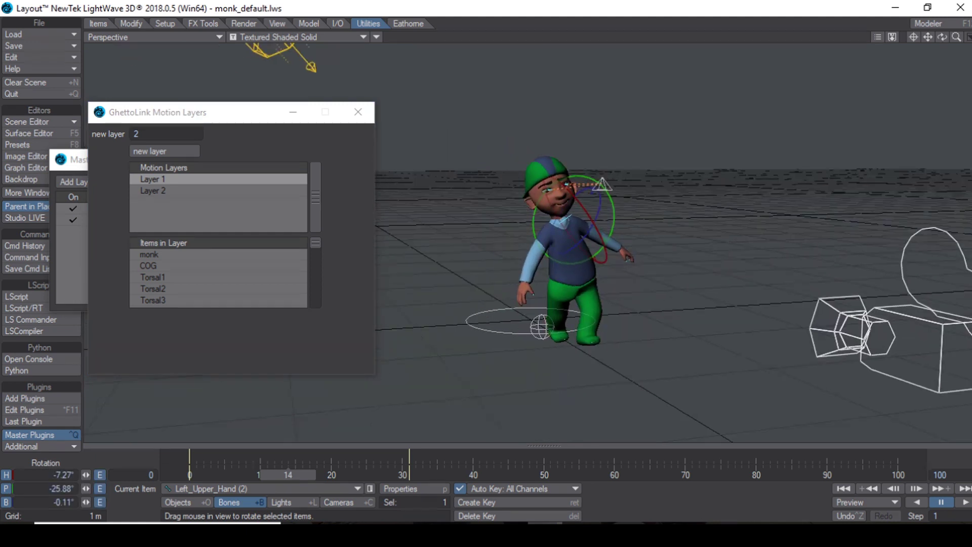
{"action": "left_click_drag", "start_coordinate": [650, 268], "coordinate": [708, 268], "text": "alt"}
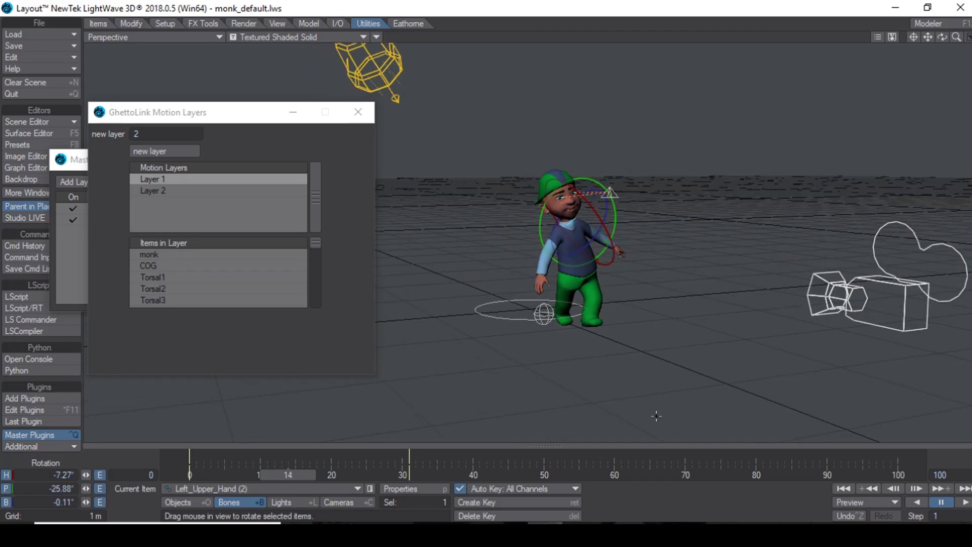
{"action": "mouse_move", "coordinate": [686, 532]}
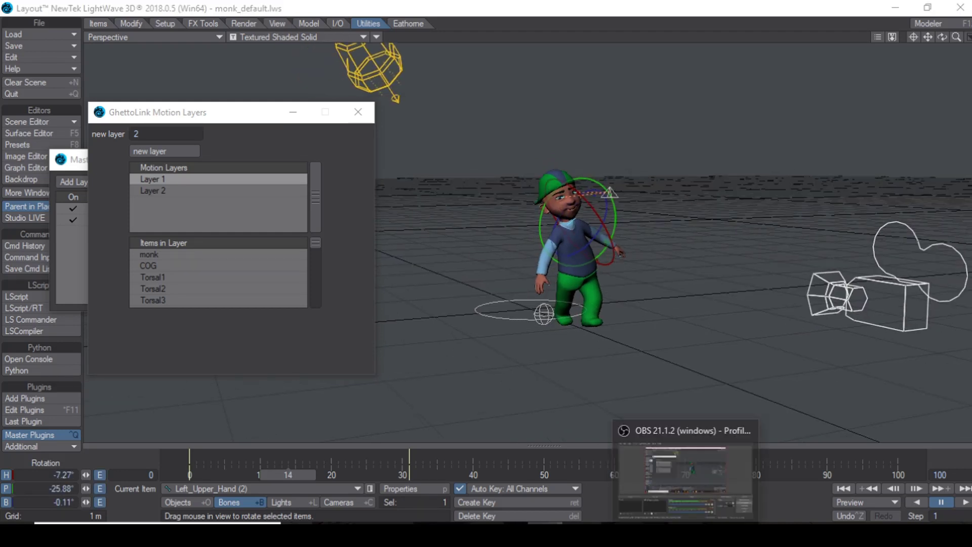